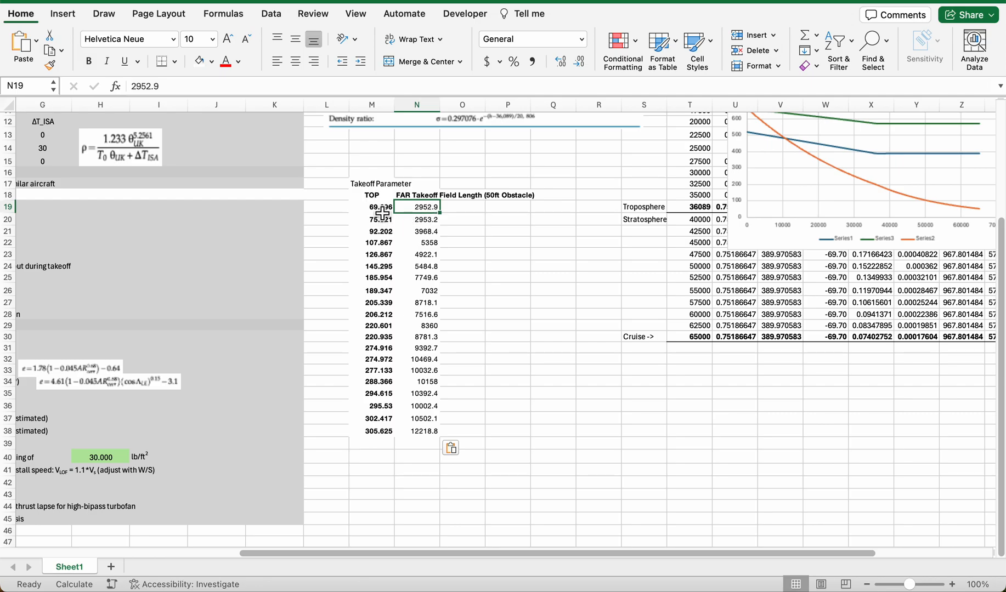
Step: Insert a markers-only scatter chart of the TOP and takeoff field length data in M19:N38, enlarge it and place it beside the table
drag(383, 211, 423, 433)
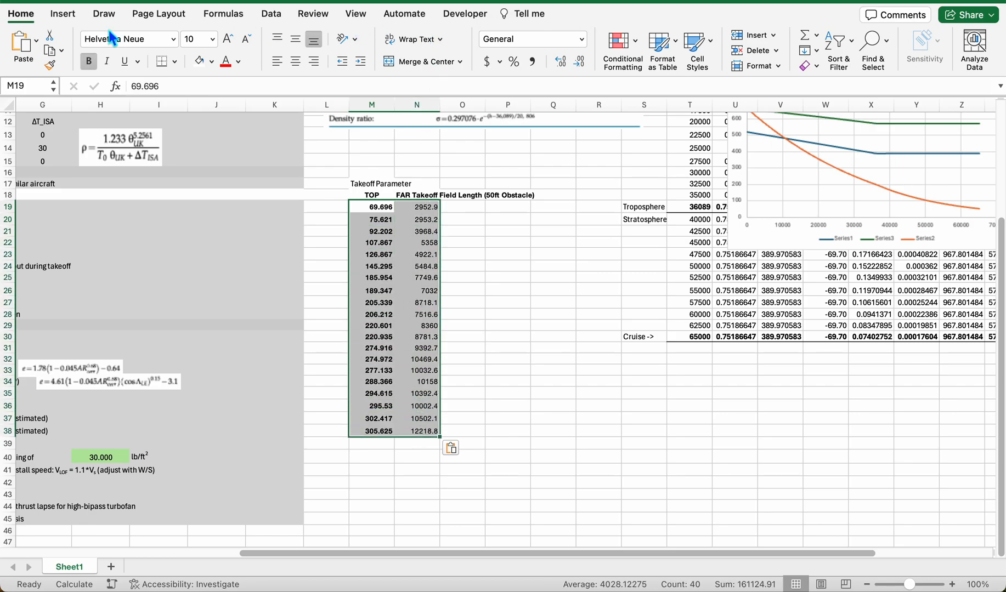
click(72, 15)
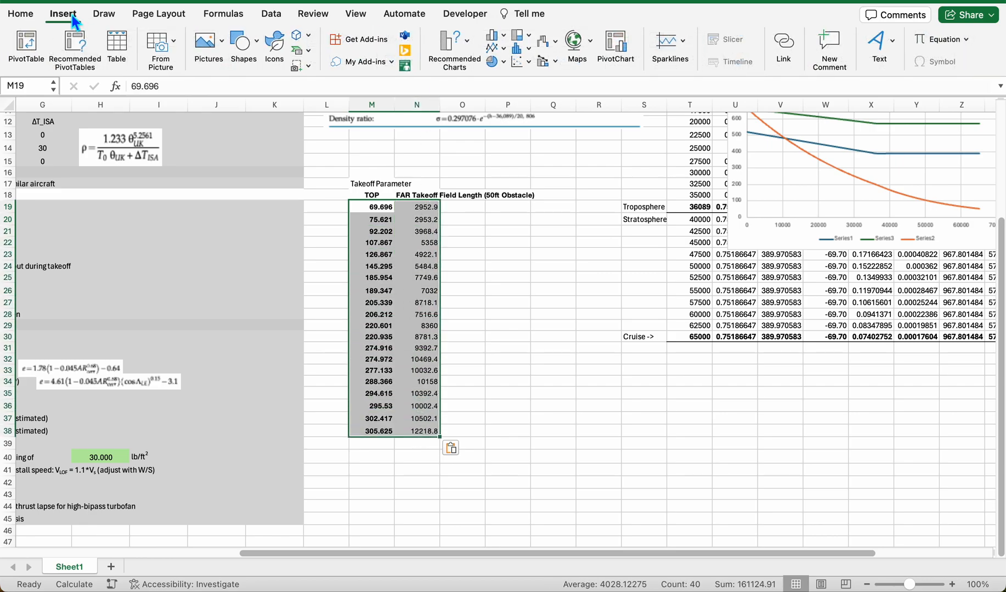
click(517, 59)
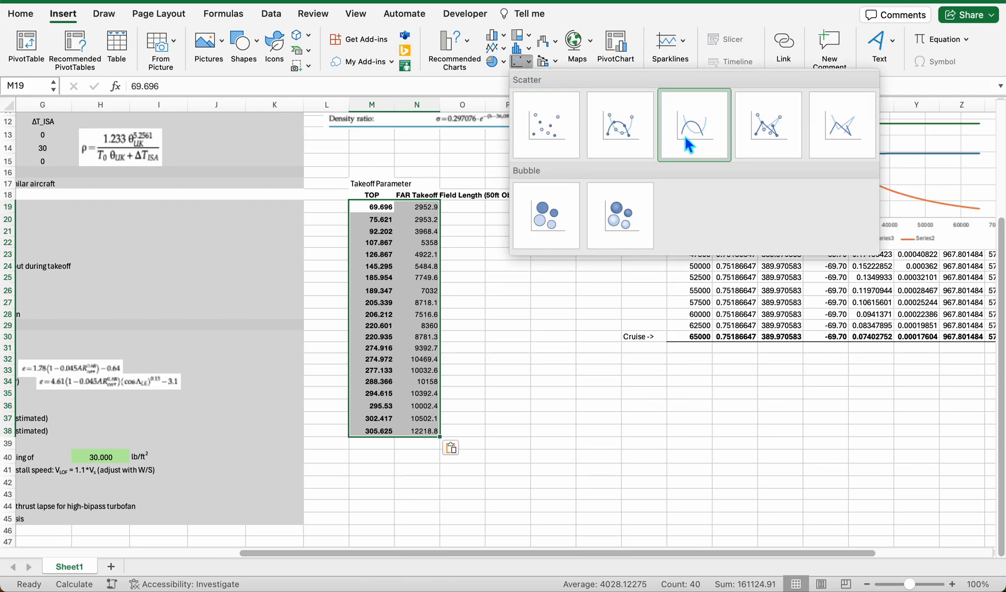
click(556, 138)
mouse_move(552, 264)
mouse_down()
mouse_move(573, 327)
mouse_move(554, 267)
mouse_up()
drag(636, 408, 686, 472)
drag(669, 276, 695, 230)
Step: Swap the chart series ranges so N19:N38 supplies the X values and M19:M38 the Y values
mouse_move(445, 302)
mouse_down()
mouse_move(460, 295)
mouse_move(406, 321)
mouse_move(442, 312)
mouse_up()
click(578, 372)
drag(445, 312, 406, 324)
drag(483, 217, 380, 225)
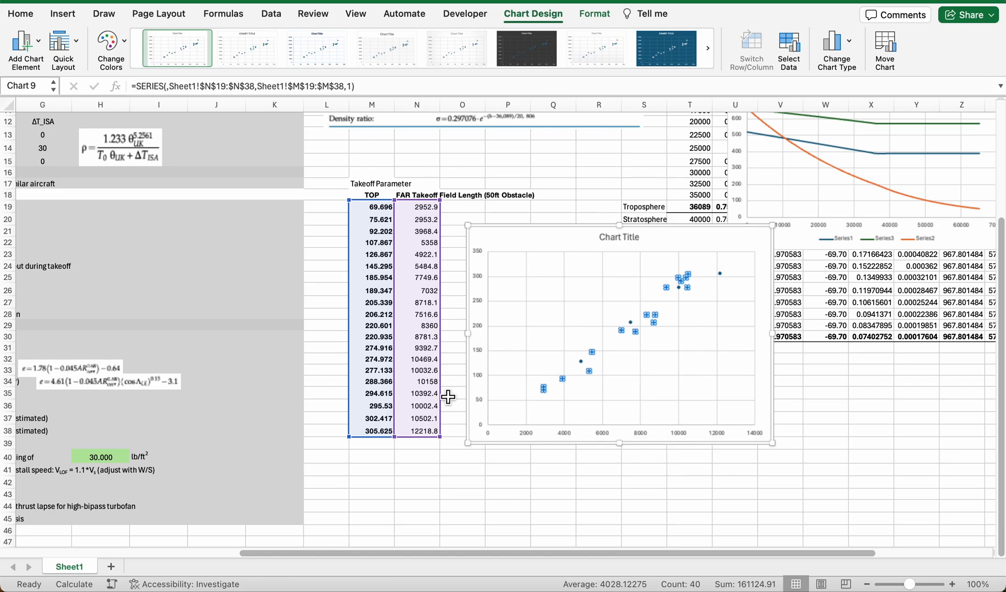
Step: Add a Power trendline to the scatter points with its R-squared value displayed, and move the label to clear space above the points
right_click(621, 333)
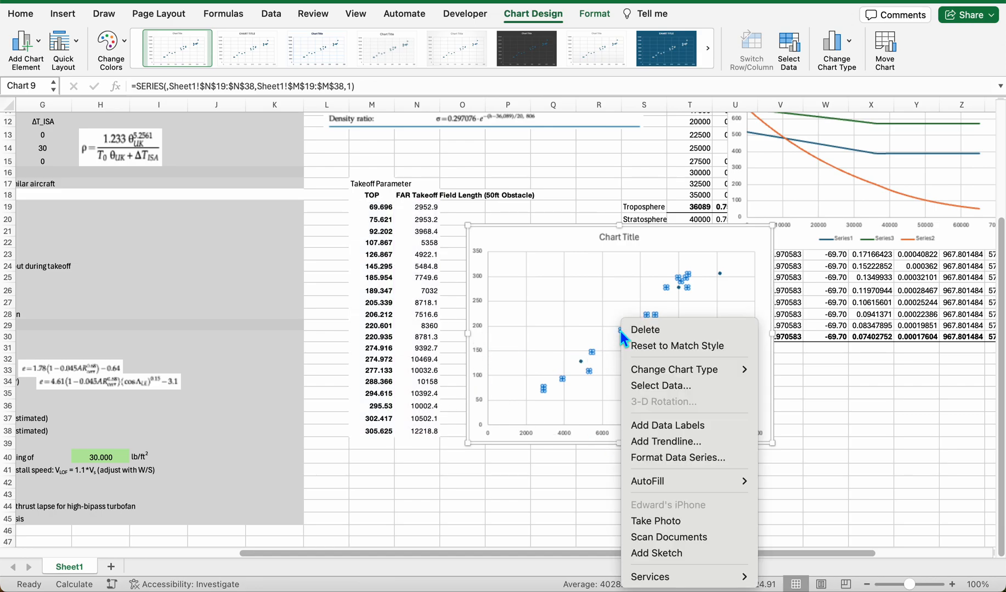
click(662, 440)
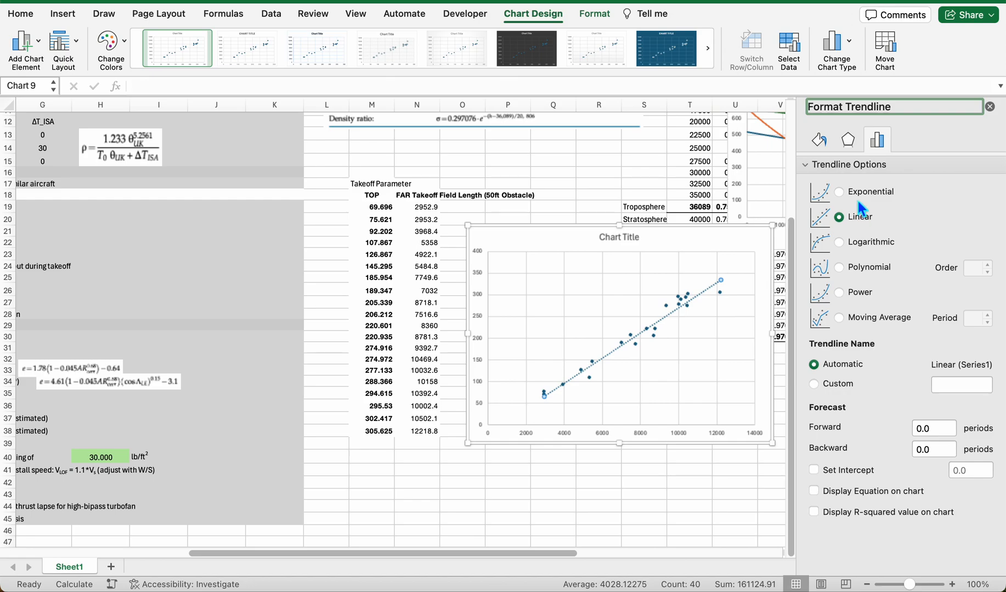
click(863, 295)
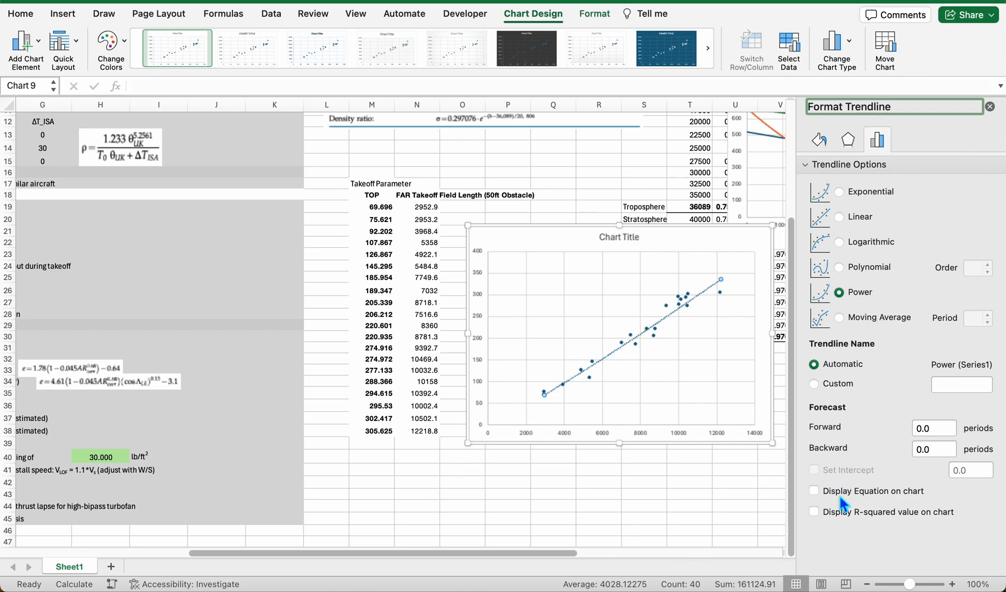
click(841, 516)
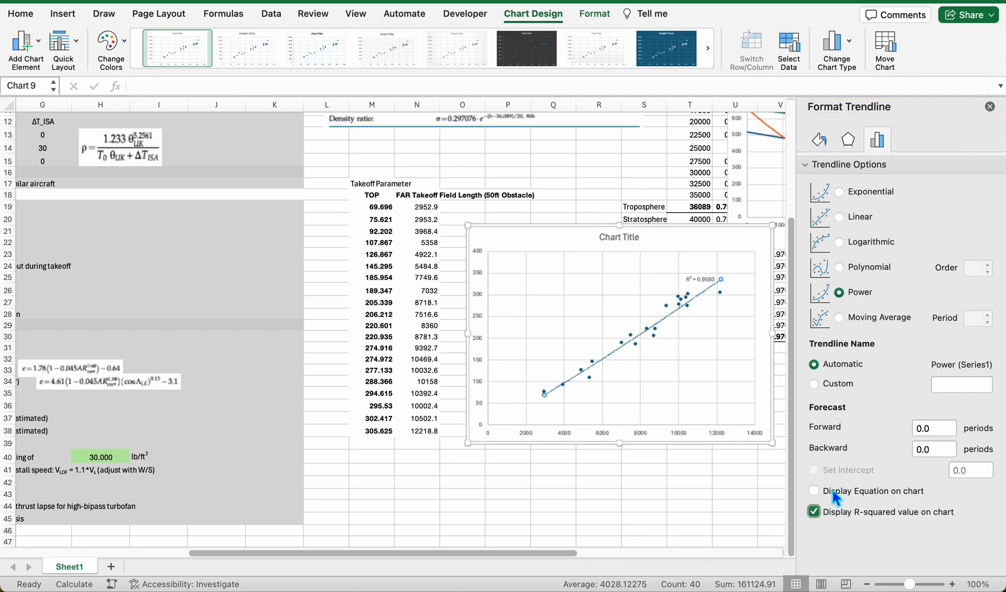
click(689, 286)
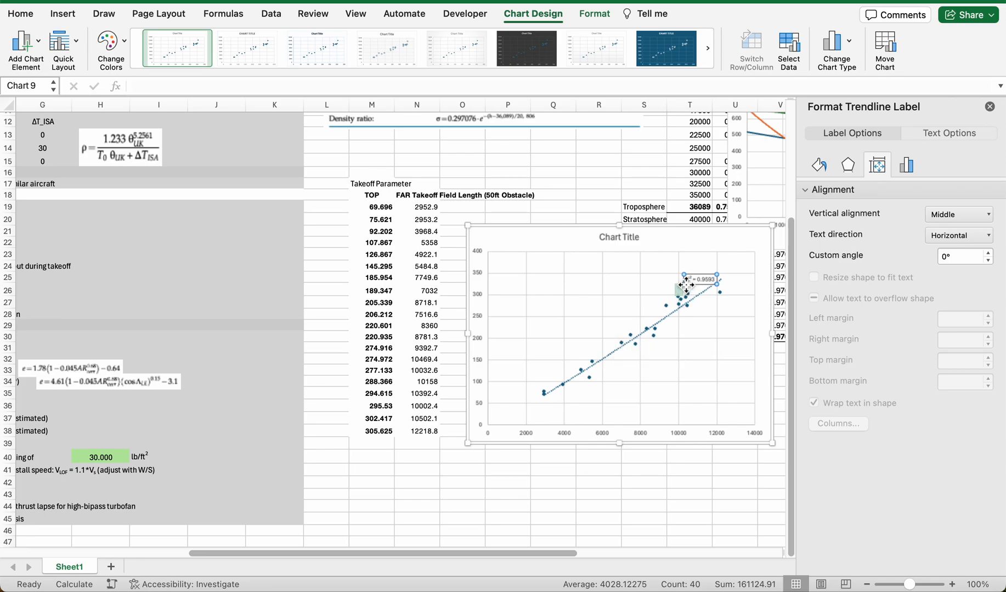
drag(687, 284, 645, 280)
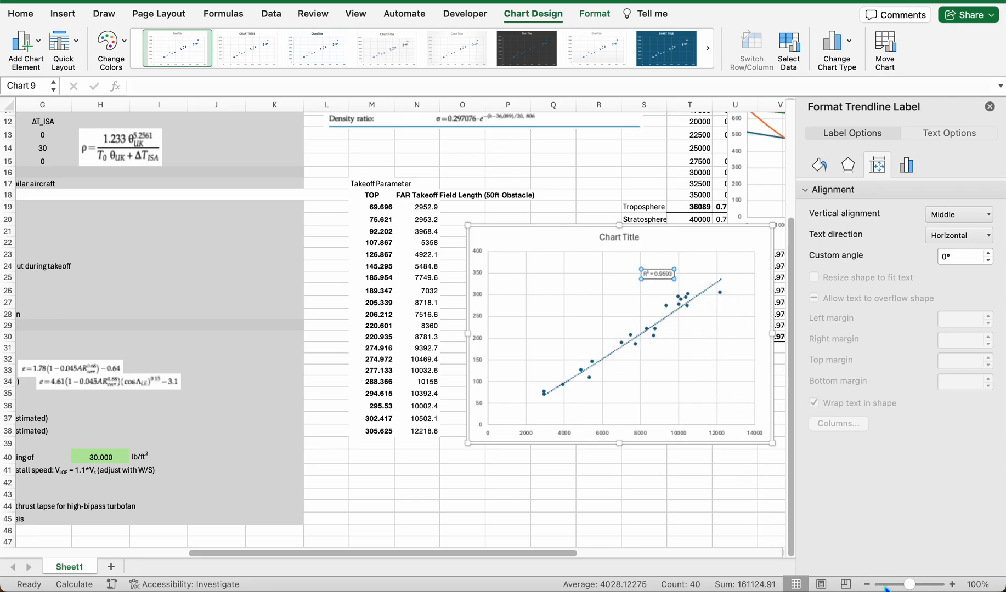
Step: Change the trendline to Linear and display its equation on the chart
click(952, 585)
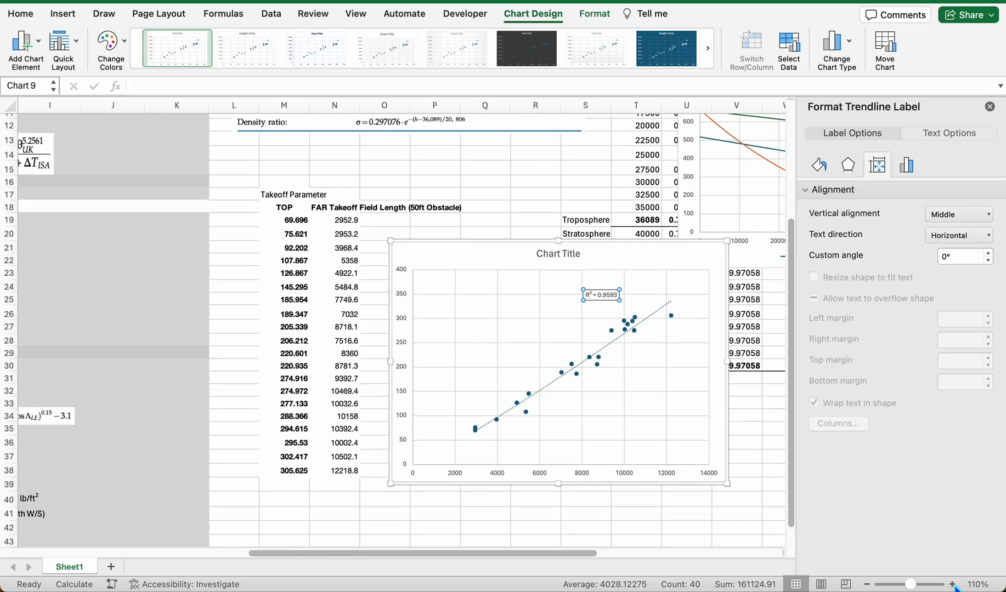
click(953, 584)
scroll(767, 444, down, 2)
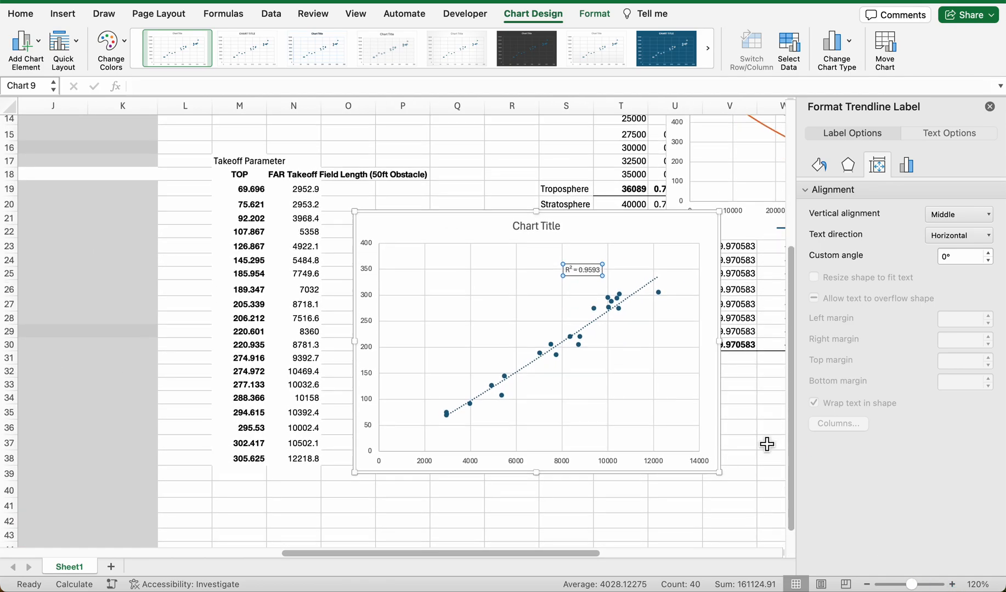
click(953, 585)
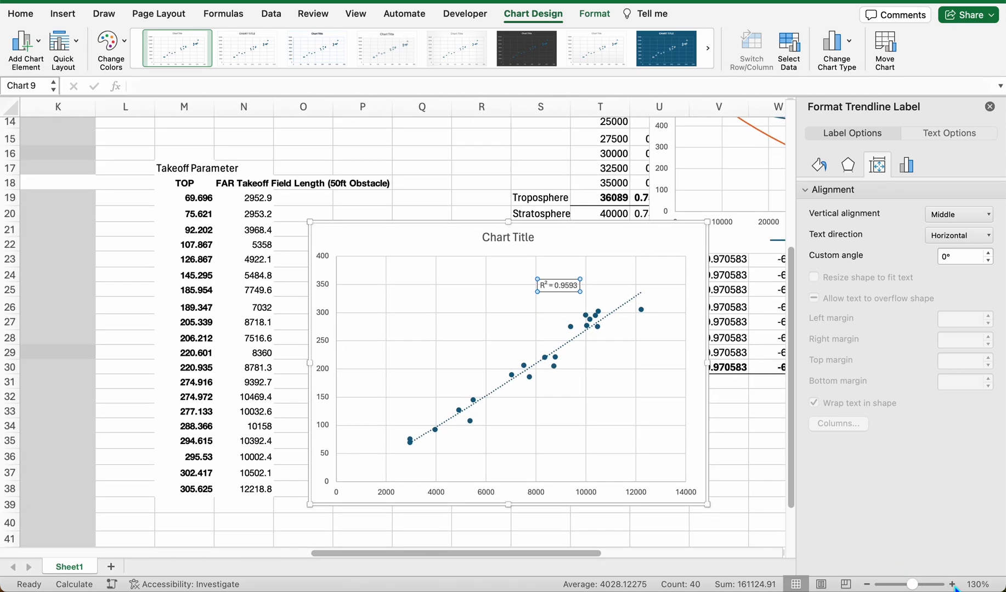
click(629, 306)
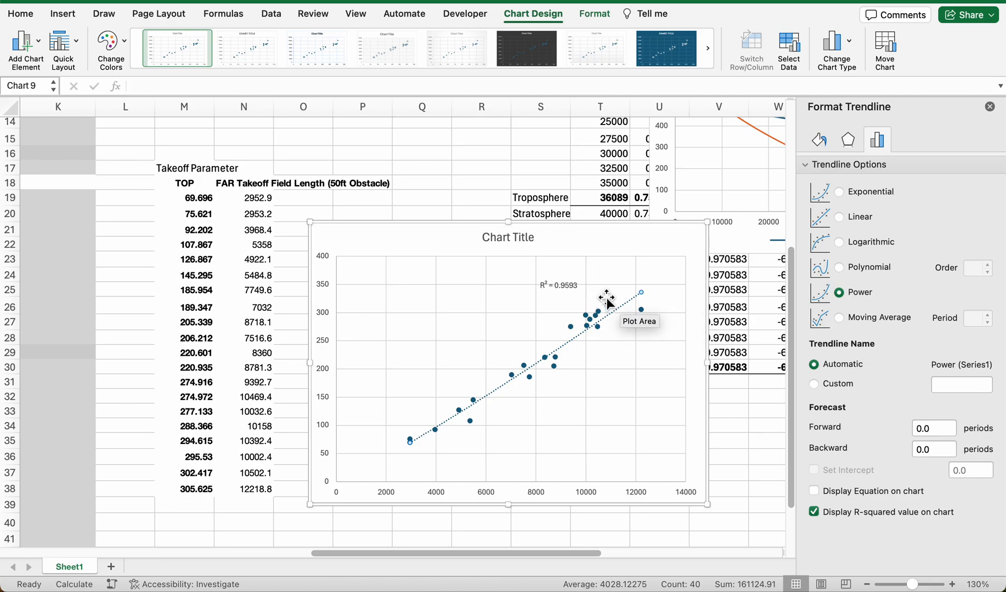
click(841, 218)
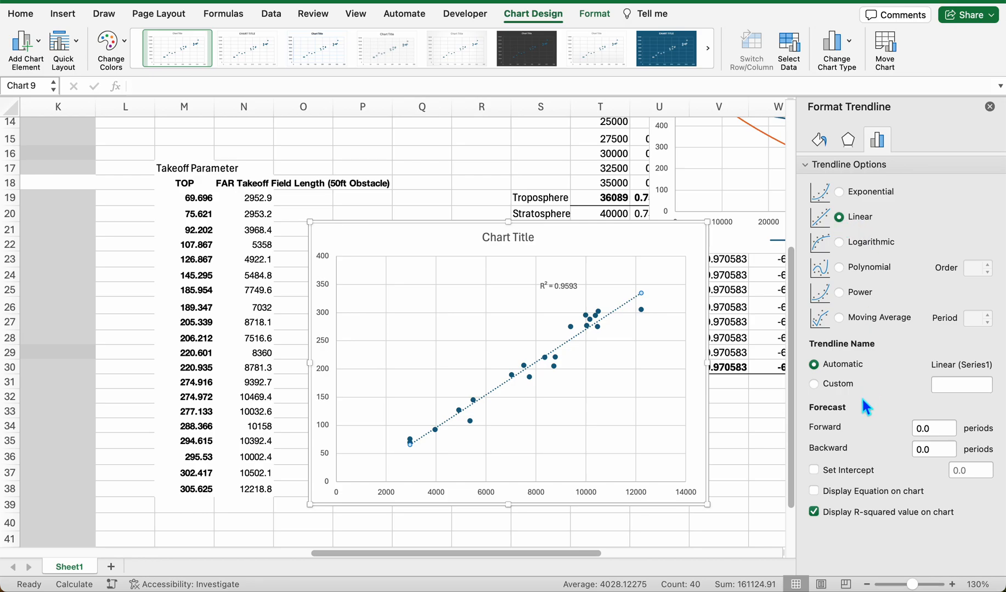
click(857, 493)
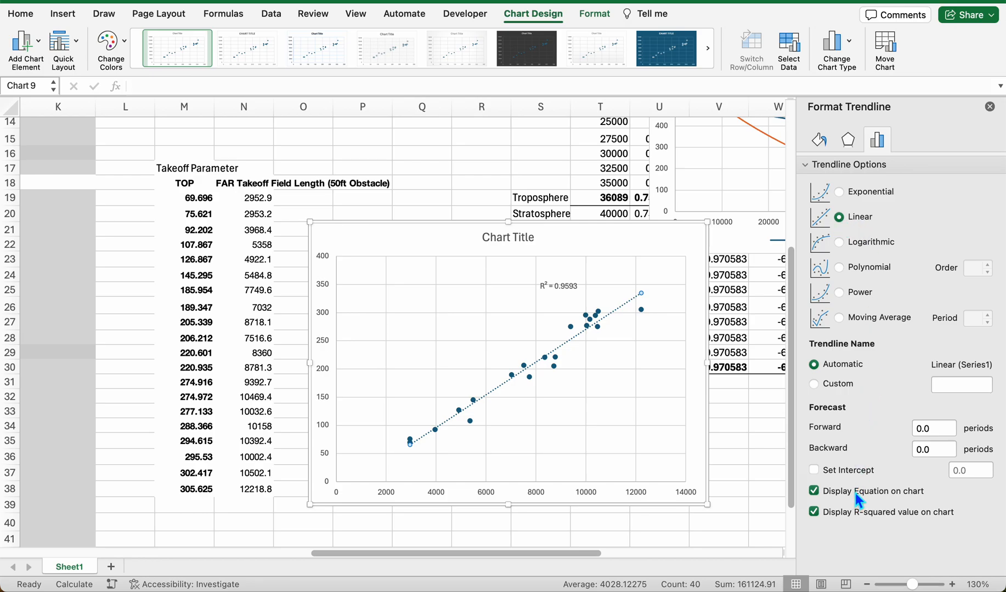
Step: Move the chart slightly lower and enter the relation "TOP = SLG*0.0291-20.124" in cell P20 above it
click(557, 291)
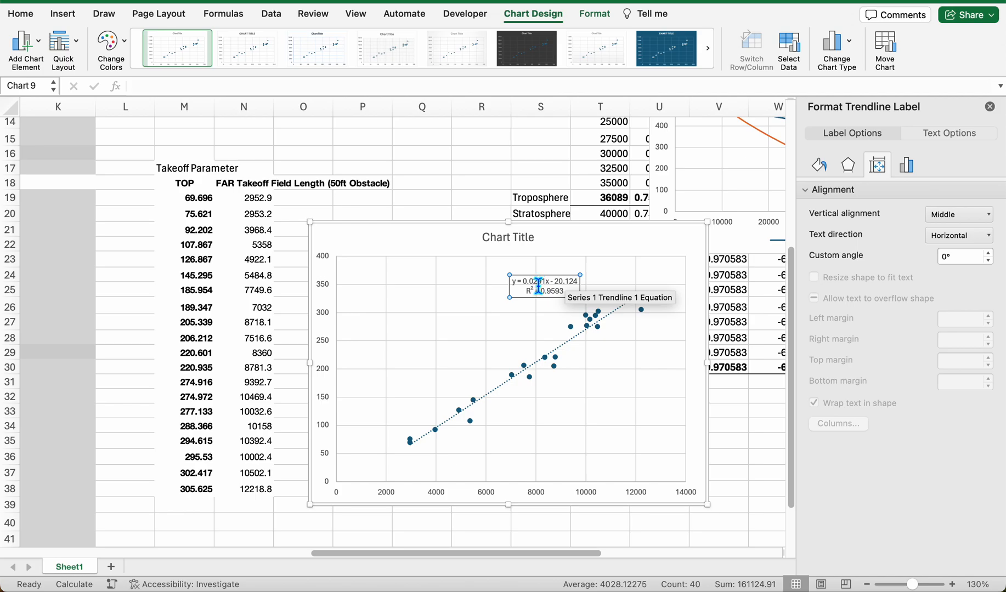
drag(393, 234, 409, 263)
click(376, 219)
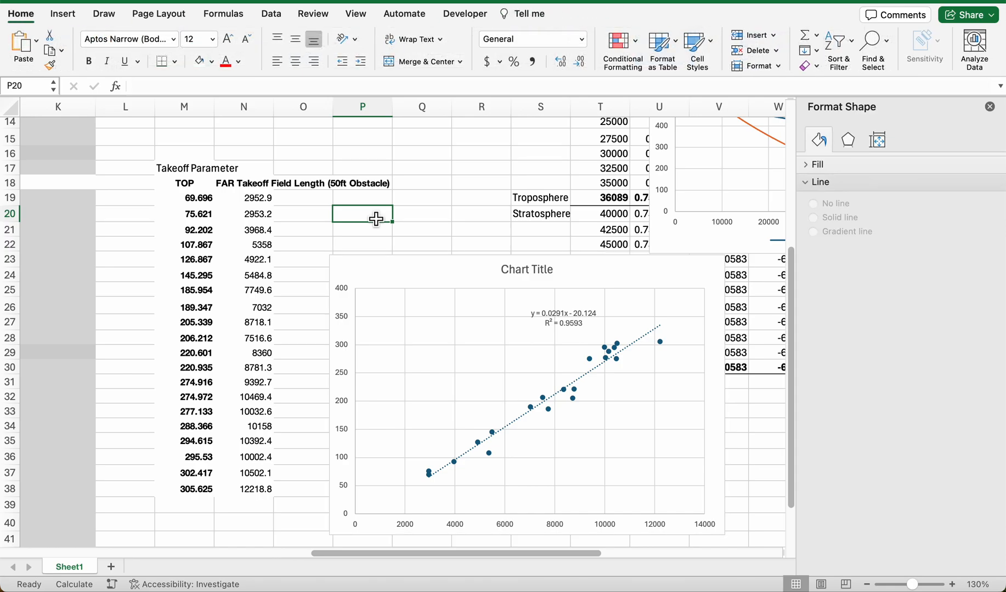
text(TOP = SLG*0.0291-20.124)
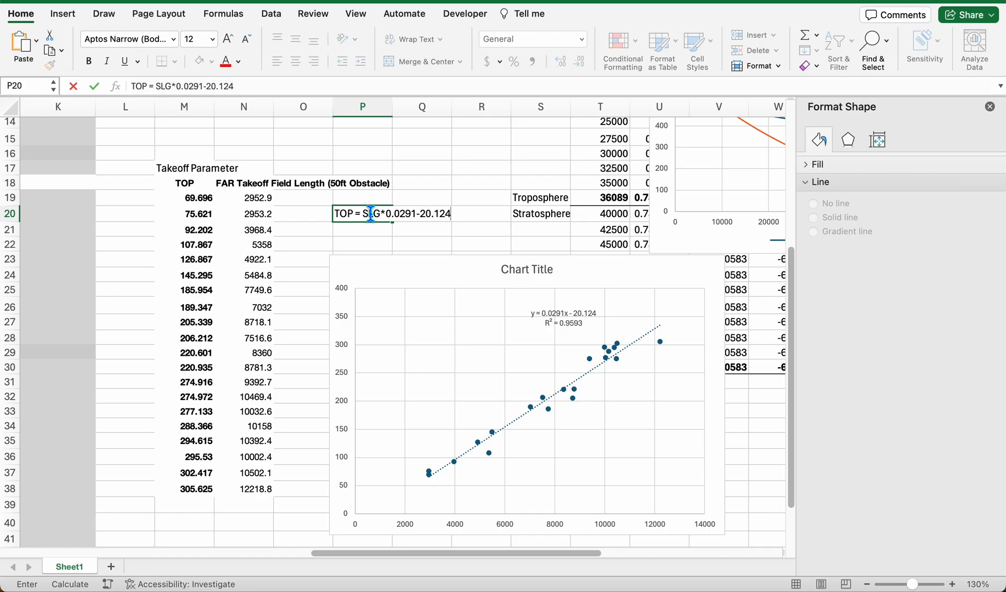
key(Return)
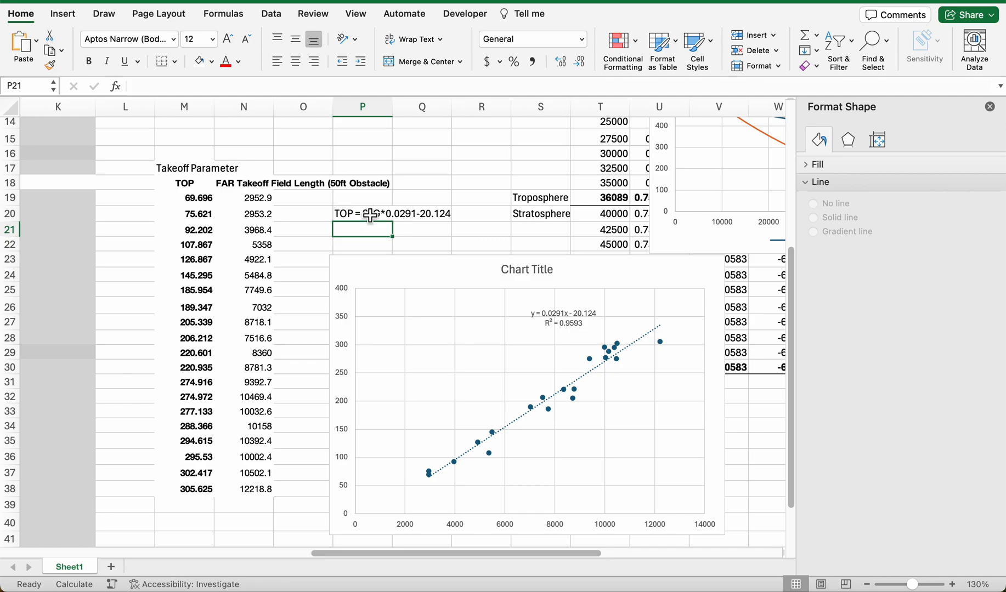
Step: Close the shape formatting options and enter the formula =D19*0.291-20 for the Take-off Parameter in D22
drag(355, 554, 180, 555)
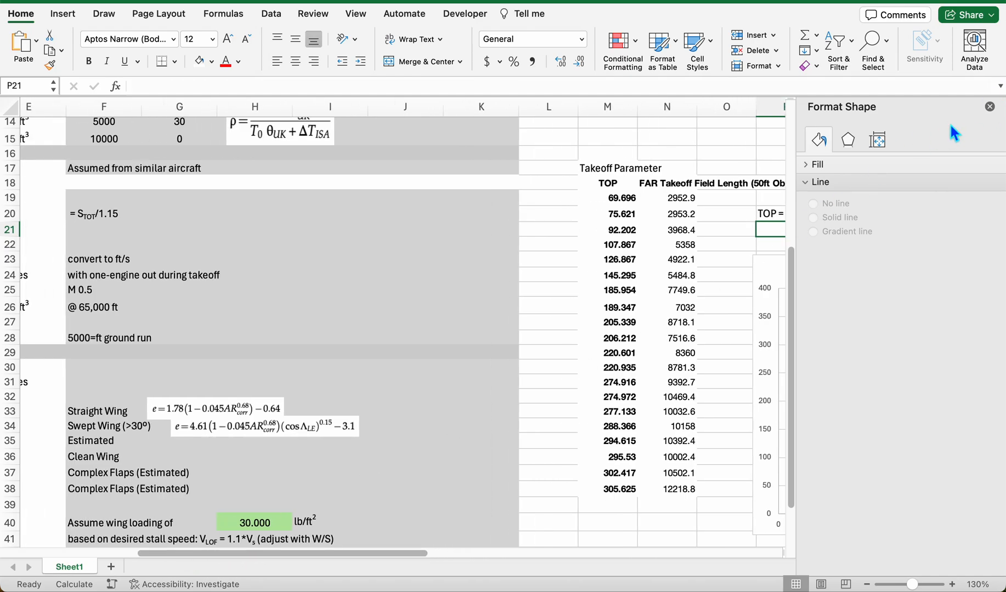
click(990, 107)
drag(365, 553, 186, 568)
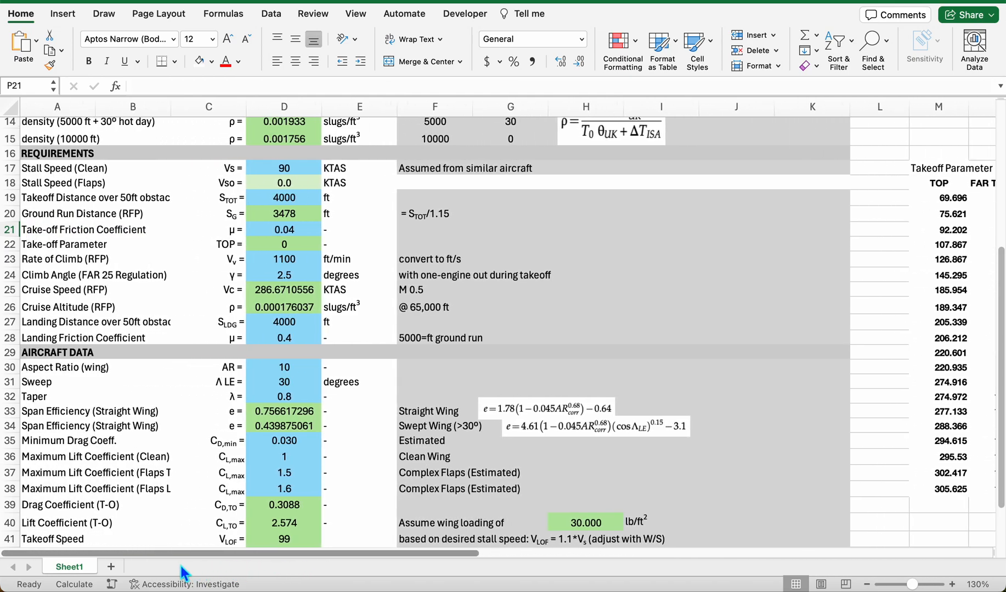
click(63, 244)
click(280, 245)
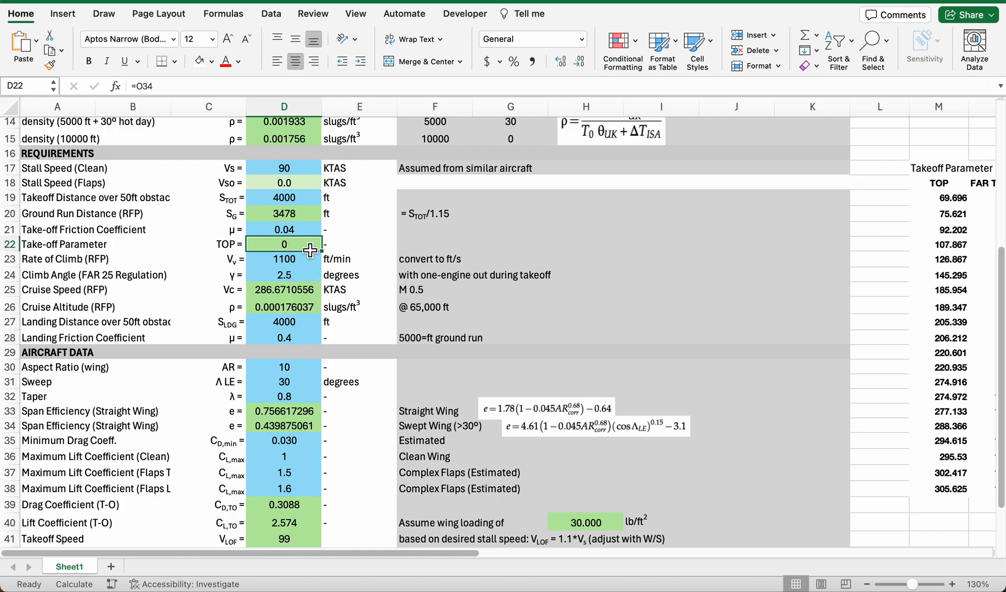
text(=)
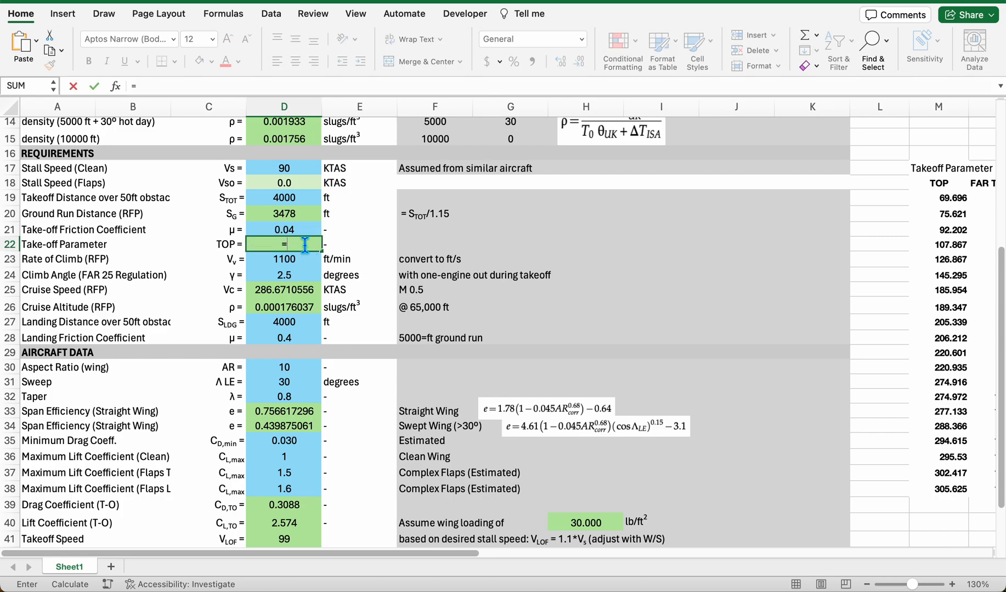
click(298, 239)
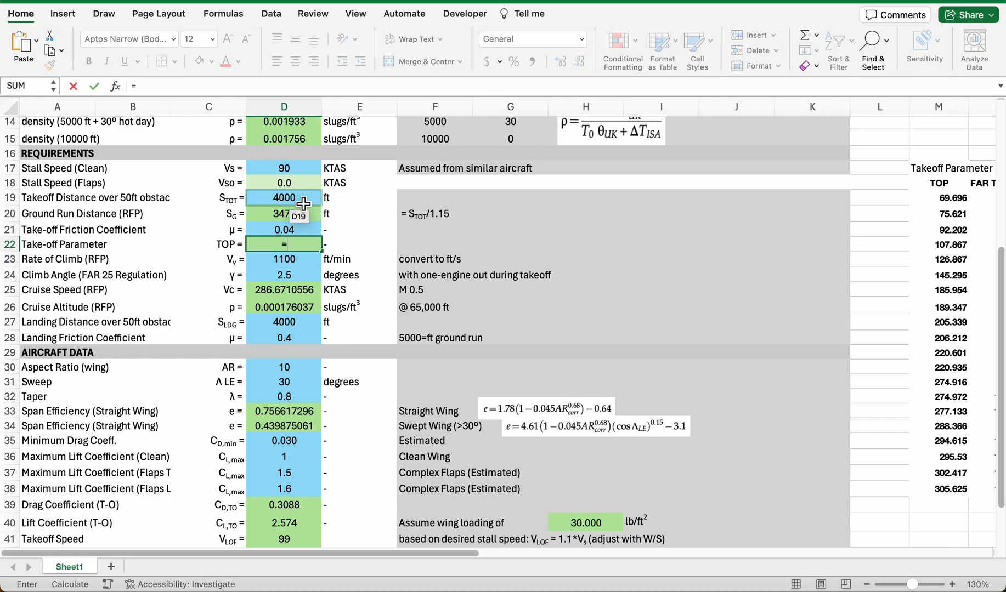
click(304, 204)
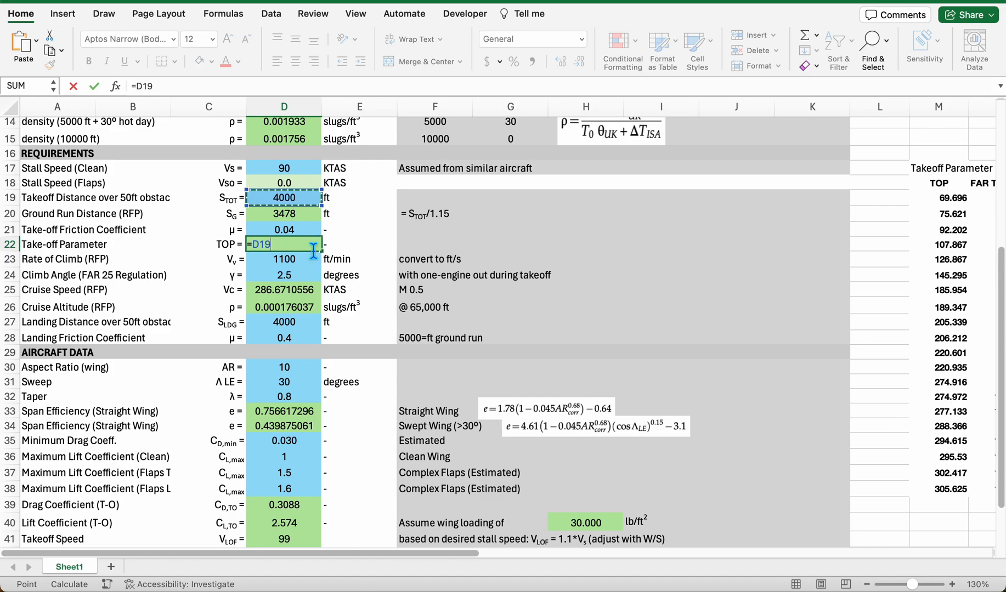
text(*0.2)
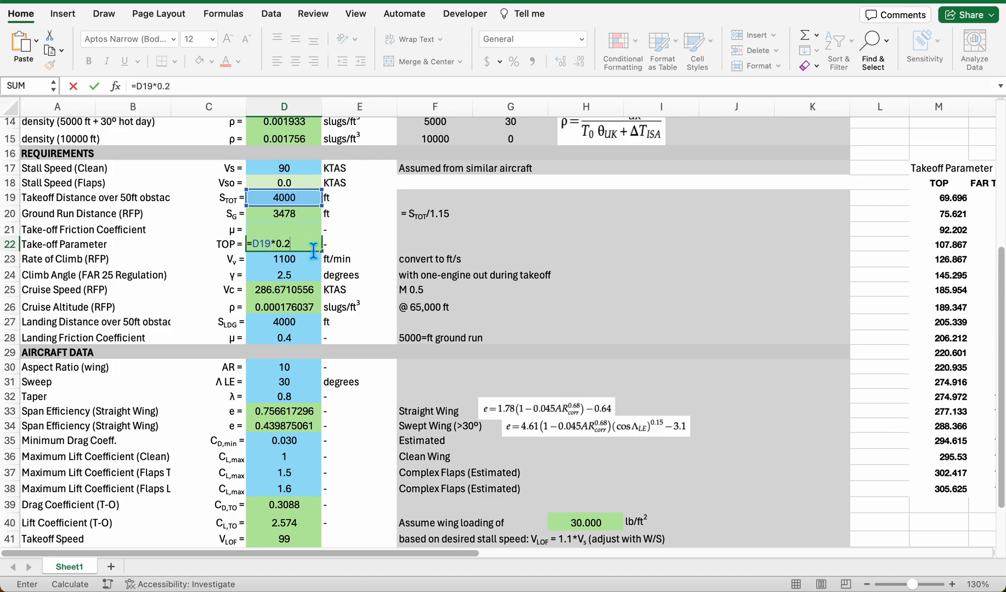
text(91-20)
key(Return)
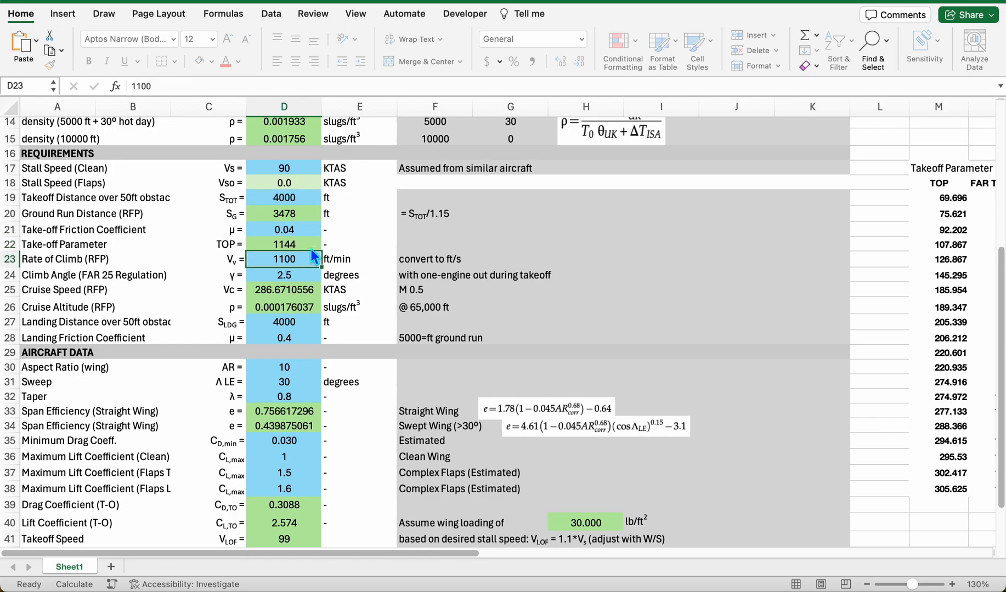
Step: Correct the Take-off Parameter formula in D22 to =D19*0.0291-20.124 and check it against the takeoff distance cell
drag(272, 554, 245, 544)
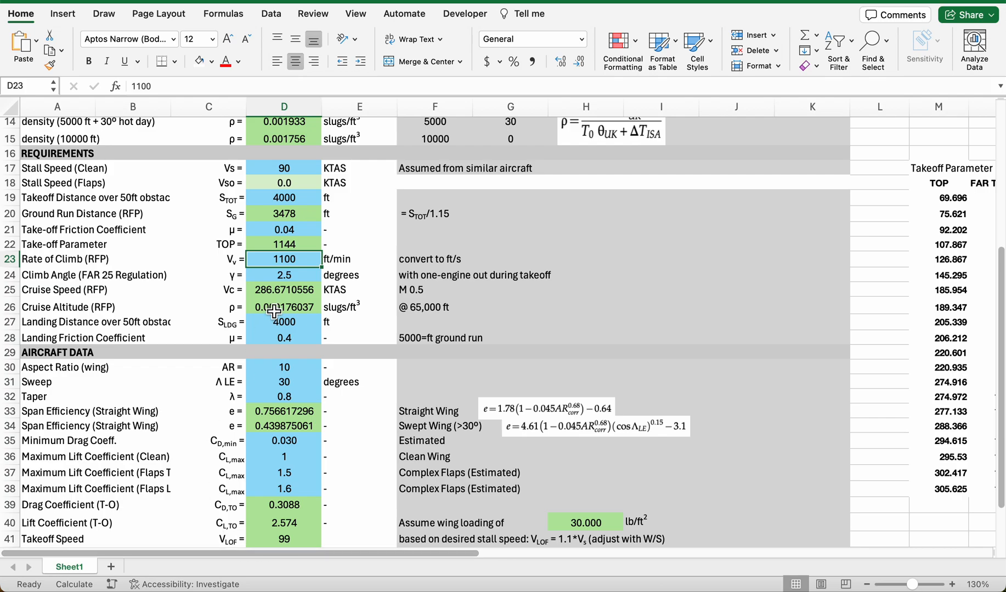
double_click(300, 246)
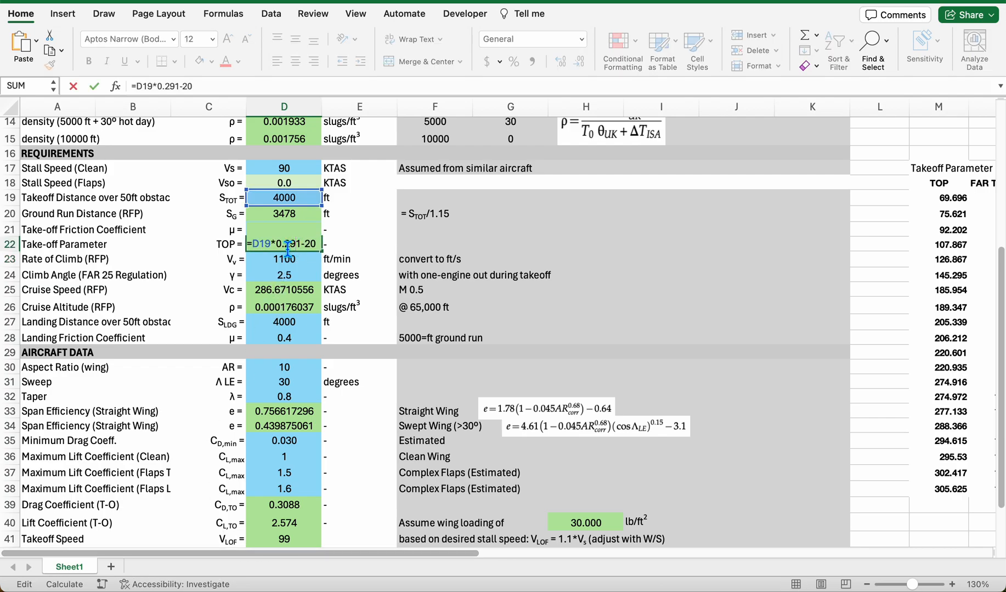
text(0)
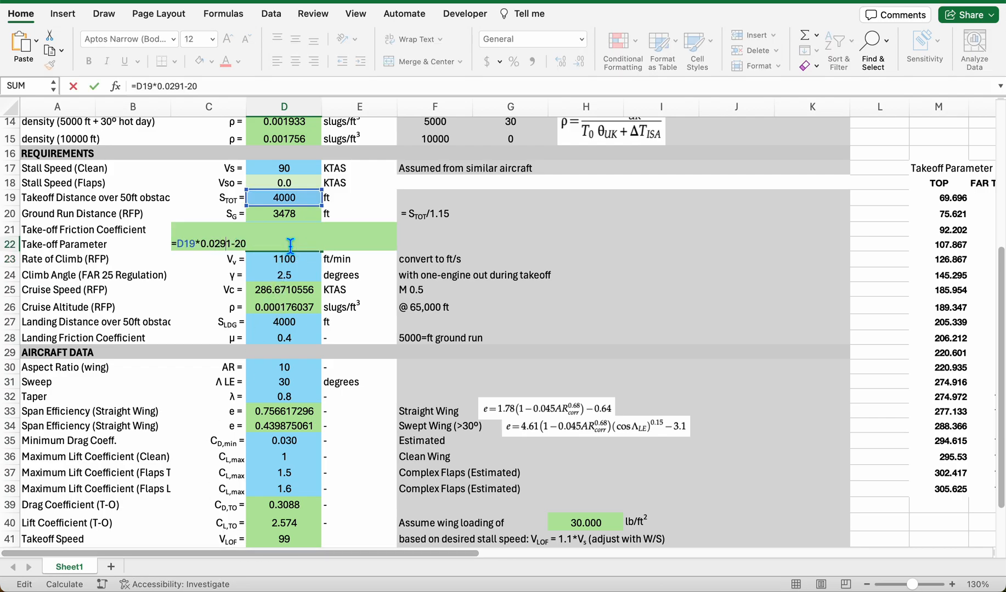
text(.124)
key(Return)
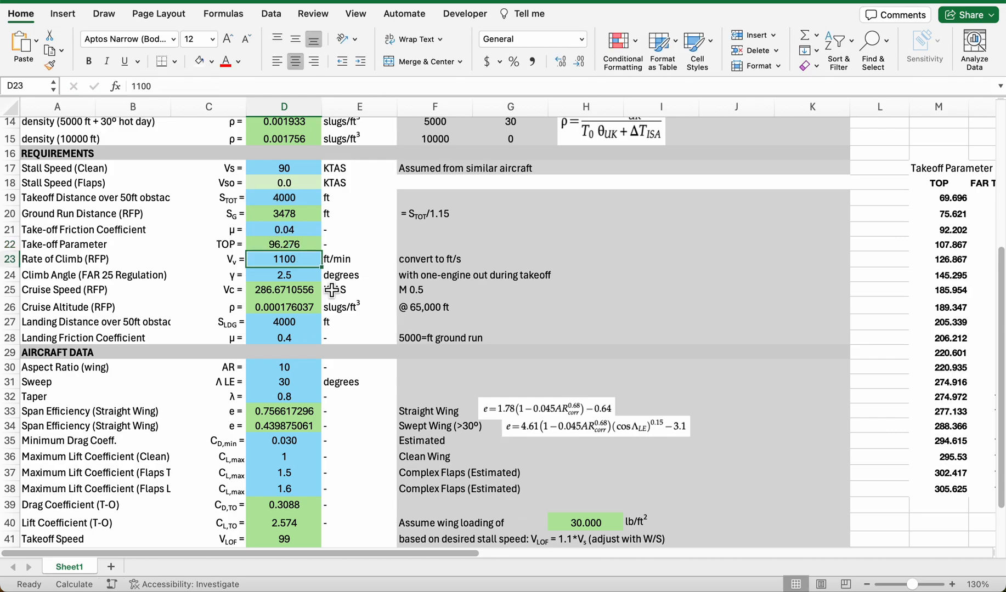
click(310, 247)
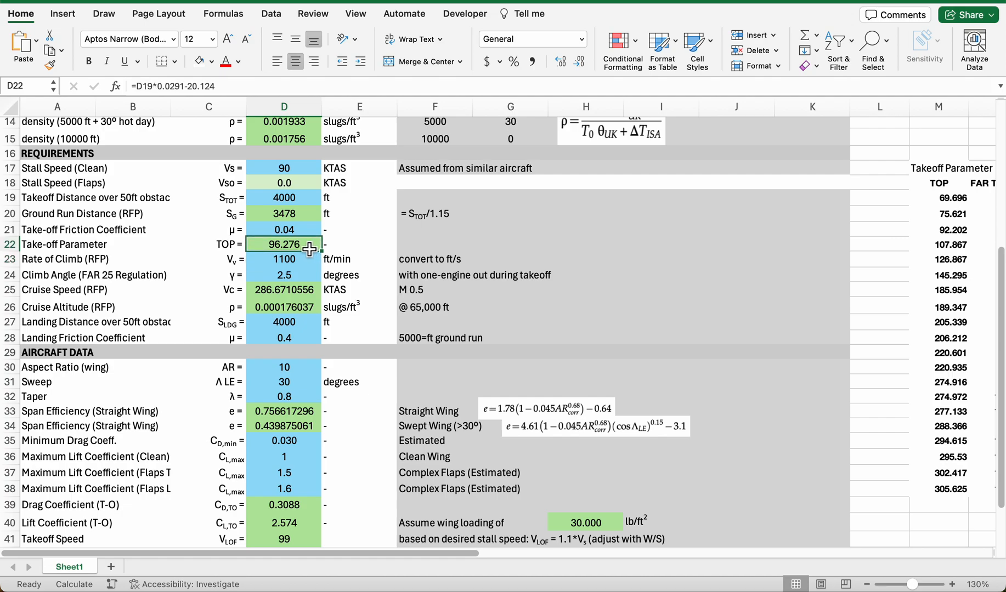
click(306, 200)
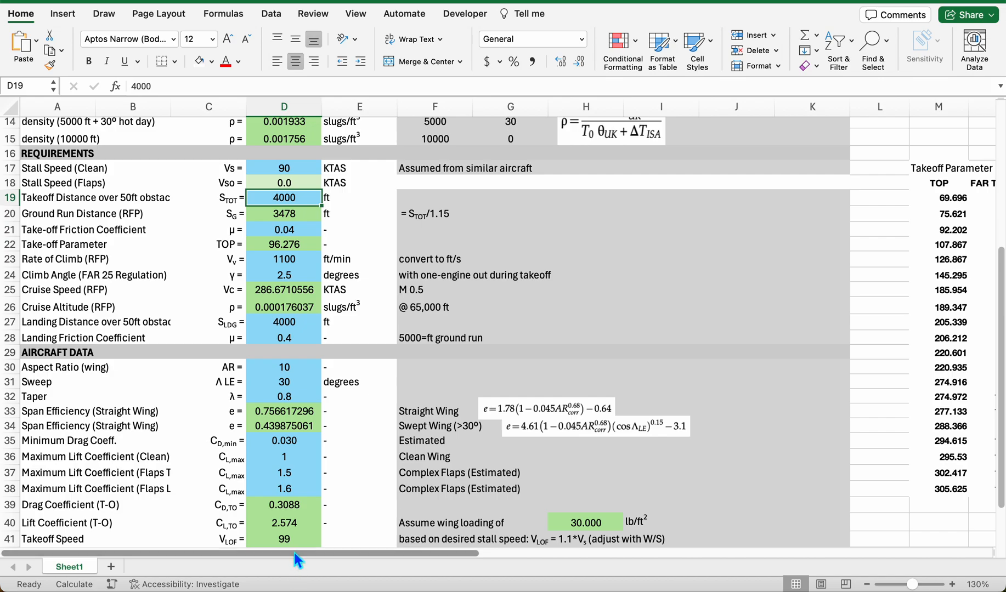
Step: Move the scatter chart up and closer to the takeoff parameter table
drag(294, 554, 645, 535)
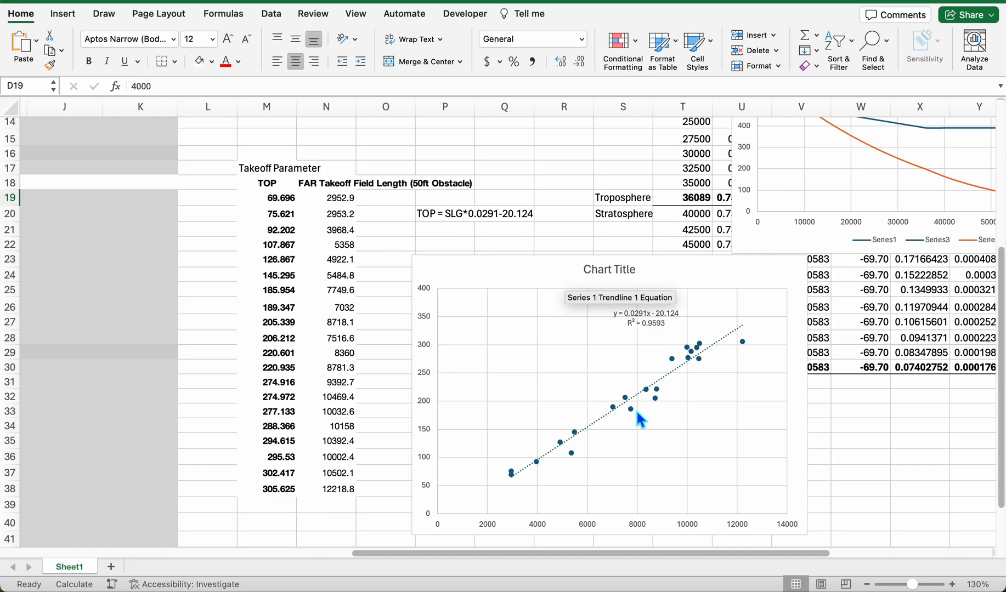
drag(545, 275, 517, 265)
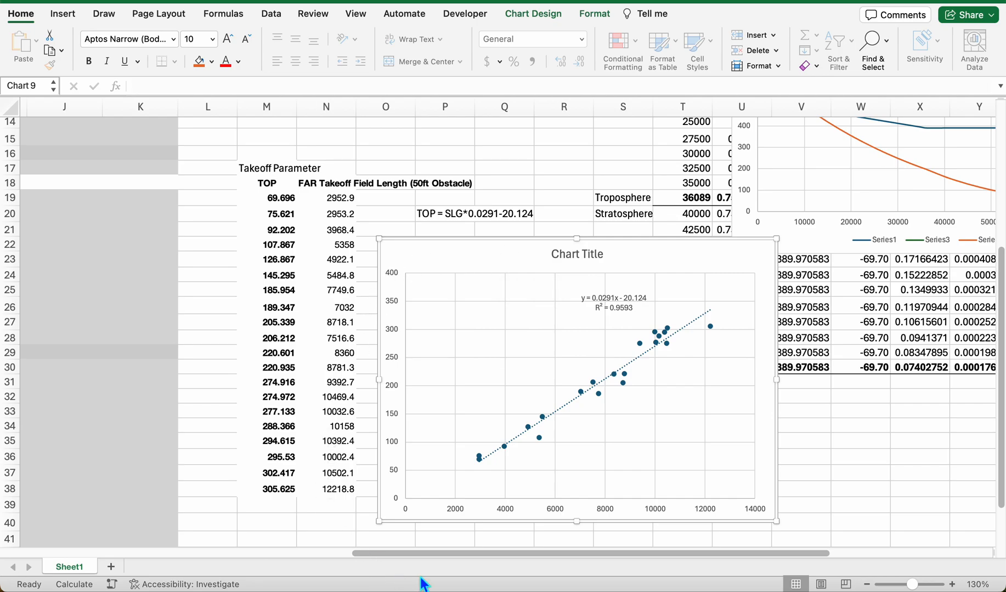
drag(427, 554, 337, 555)
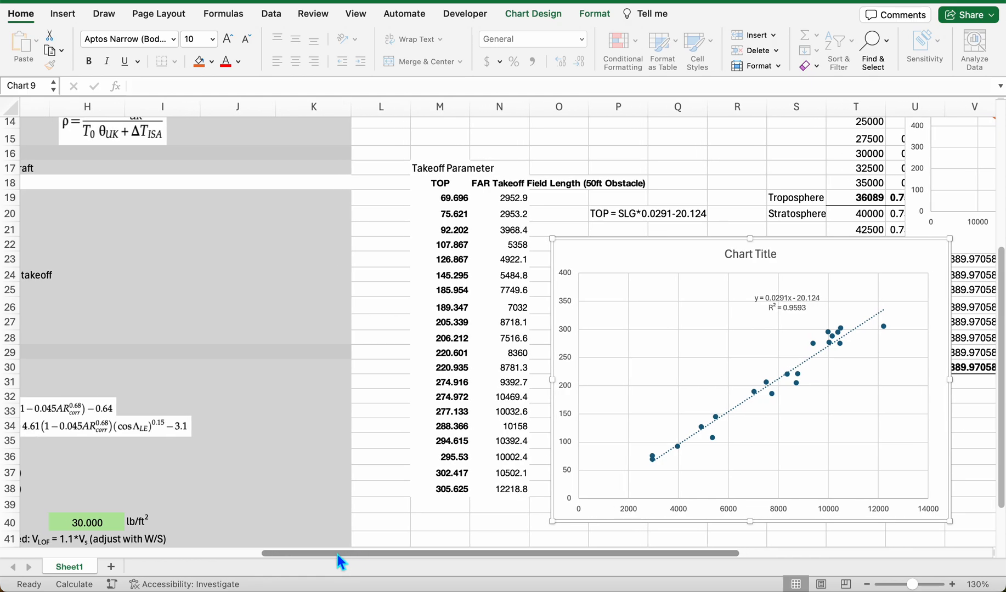